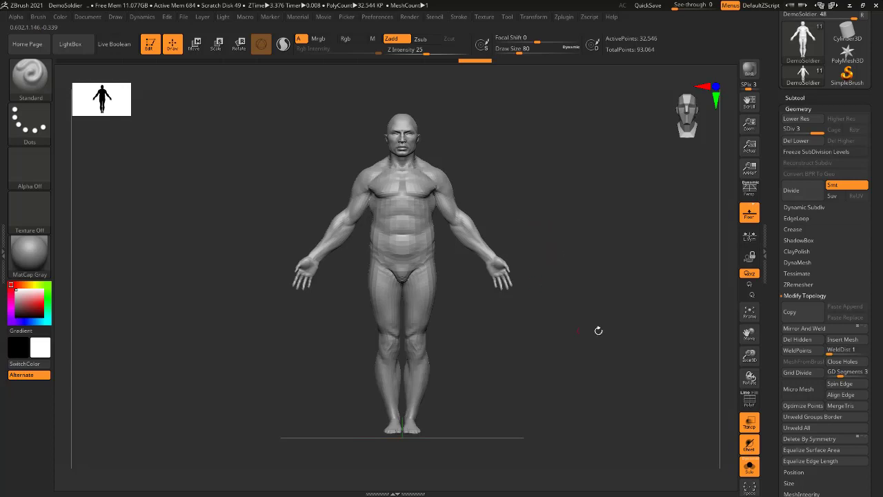
Turn on the polyframe display, then try a rectangular drag mask over the figure's left arm and undo it.
{"action": "left_click", "coordinate": [749, 401]}
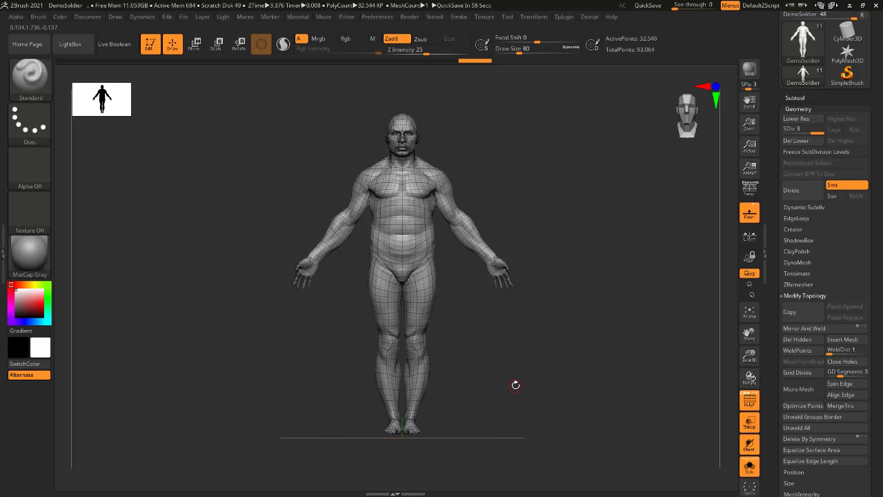
{"action": "key", "text": "ctrl"}
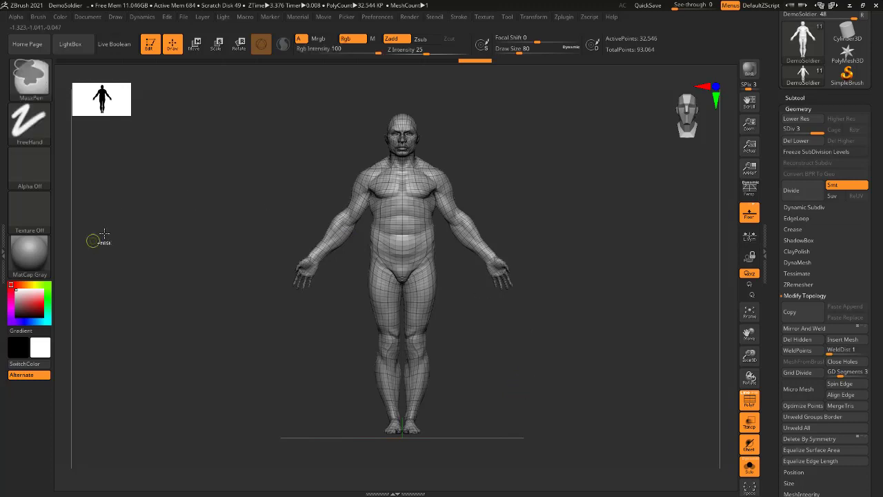
{"action": "left_click", "coordinate": [30, 77]}
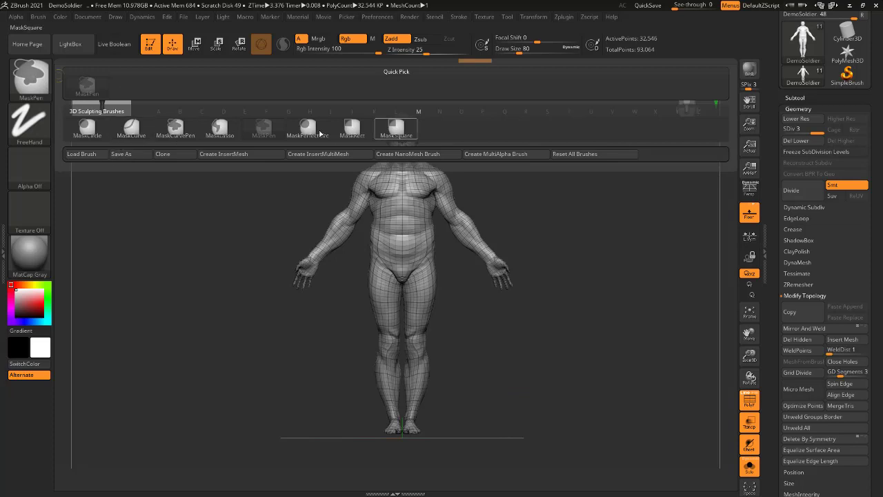
{"action": "mouse_move", "coordinate": [566, 166]}
{"action": "left_mouse_down", "text": "ctrl"}
{"action": "mouse_move", "coordinate": [424, 260]}
{"action": "mouse_move", "coordinate": [454, 291]}
{"action": "left_mouse_up", "text": "ctrl"}
{"action": "key", "text": "ctrl+z"}
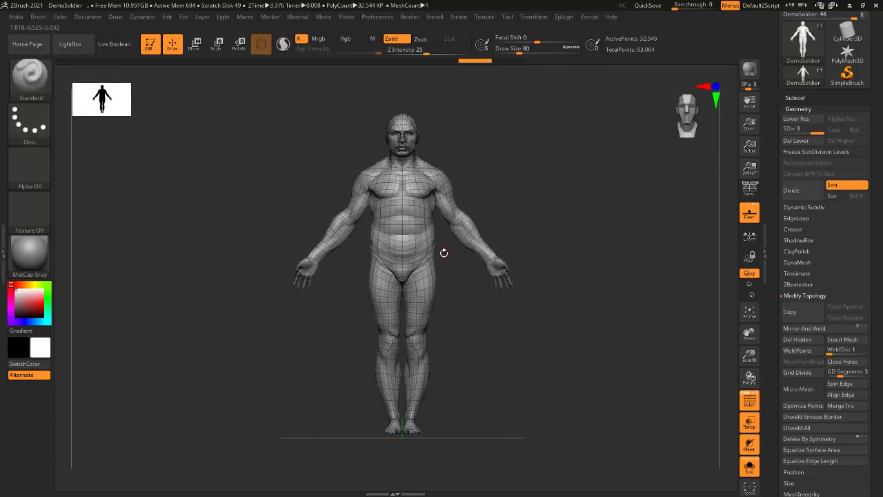
Switch the masking brush to MaskLasso and test it by masking the figure's left arm and clearing the mask.
{"action": "left_click", "coordinate": [30, 79], "text": "ctrl"}
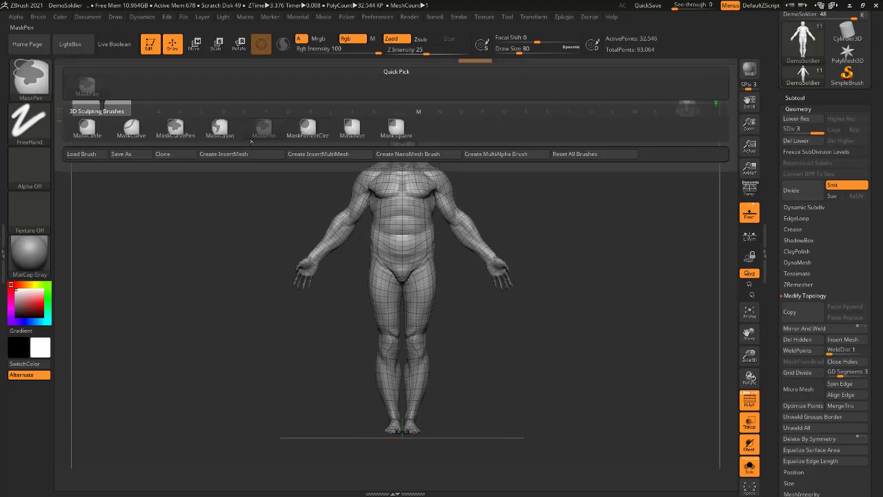
{"action": "left_click", "coordinate": [219, 127]}
{"action": "mouse_move", "coordinate": [485, 137]}
{"action": "left_mouse_down", "text": "ctrl"}
{"action": "mouse_move", "coordinate": [440, 172]}
{"action": "mouse_move", "coordinate": [552, 330]}
{"action": "mouse_move", "coordinate": [600, 290]}
{"action": "left_mouse_up", "text": "ctrl"}
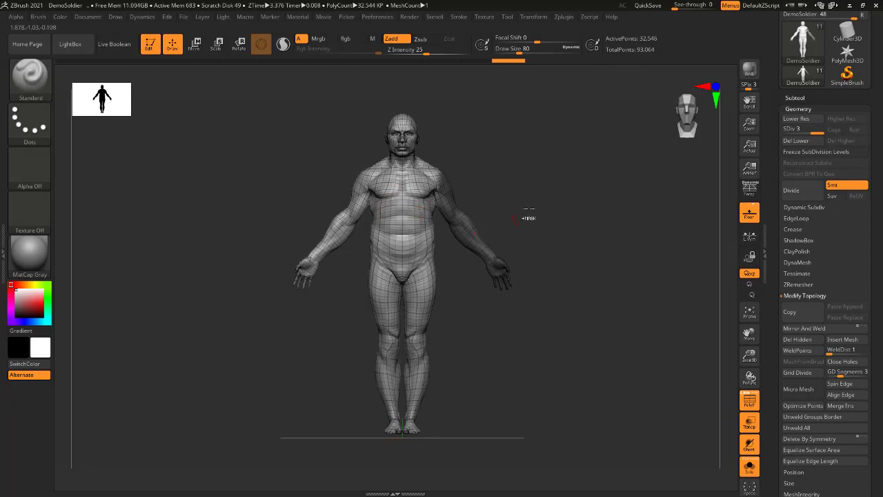
{"action": "left_click_drag", "start_coordinate": [529, 209], "coordinate": [516, 196], "text": "ctrl"}
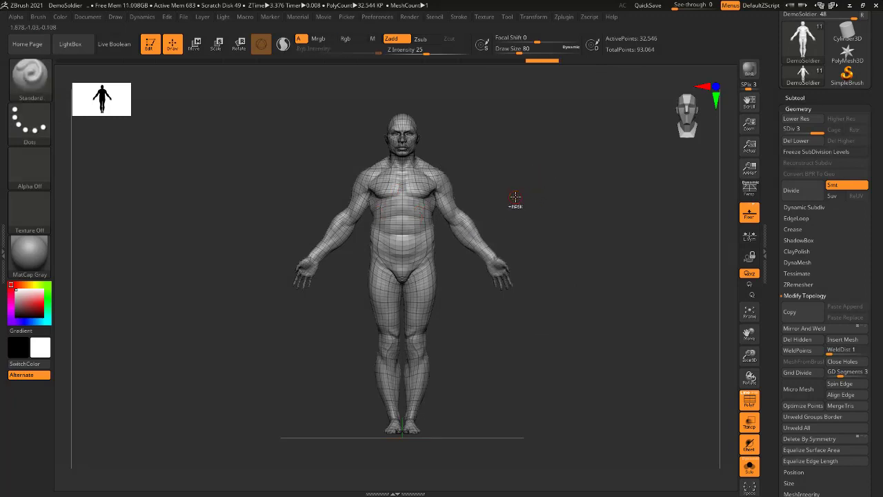
Activate Move with the transpose line instead of the Gizmo 3D, and lower the mesh to subdivision level 1.
{"action": "key", "text": "w"}
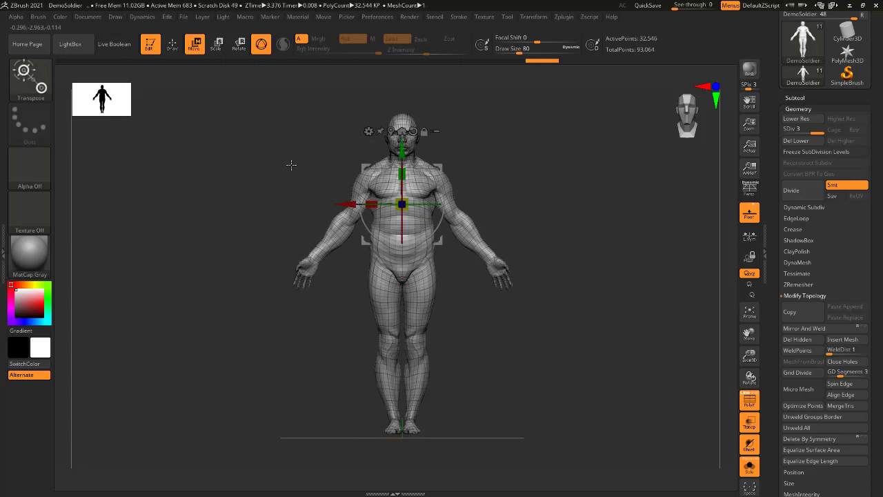
{"action": "left_click", "coordinate": [261, 43]}
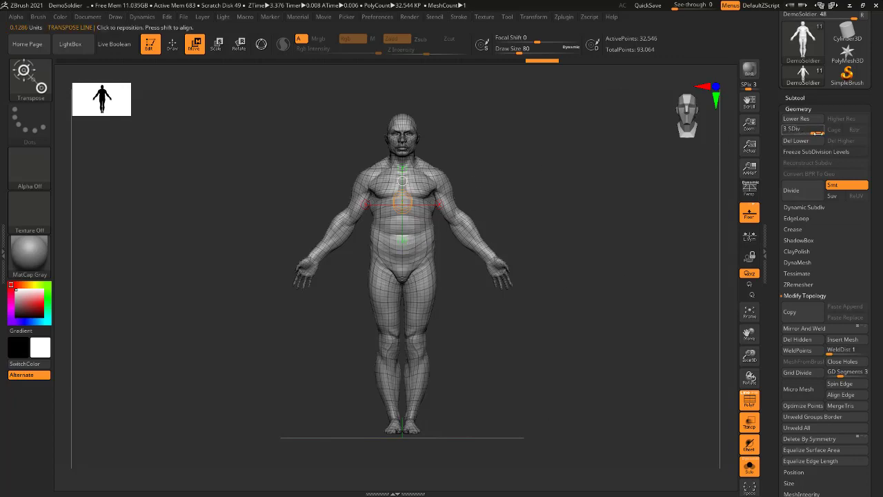
{"action": "left_click_drag", "start_coordinate": [817, 132], "coordinate": [456, 110]}
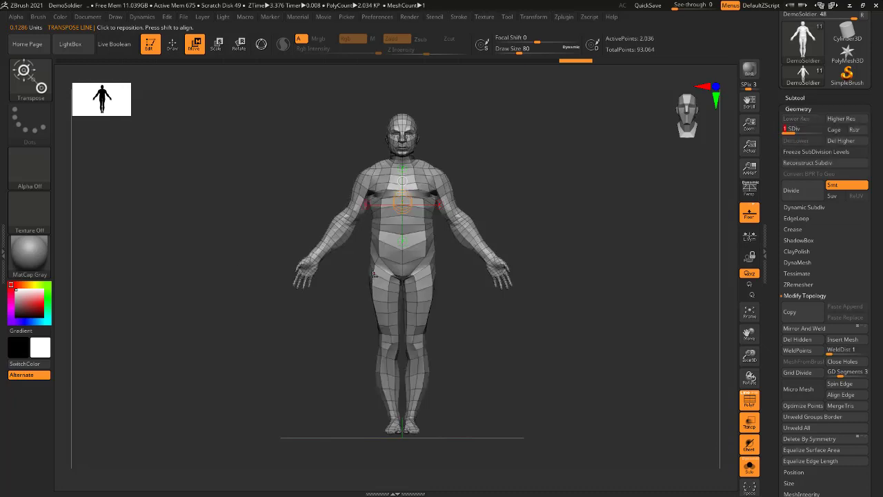
{"action": "right_click_drag", "start_coordinate": [386, 210], "coordinate": [347, 158], "text": "ctrl"}
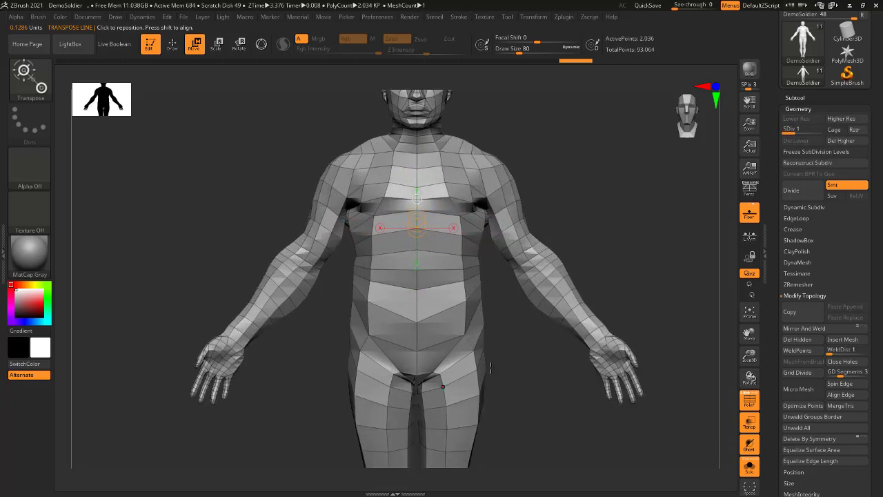
{"action": "right_click_drag", "start_coordinate": [530, 295], "coordinate": [522, 255], "text": "ctrl"}
{"action": "right_click_drag", "start_coordinate": [567, 227], "coordinate": [526, 212], "text": "alt"}
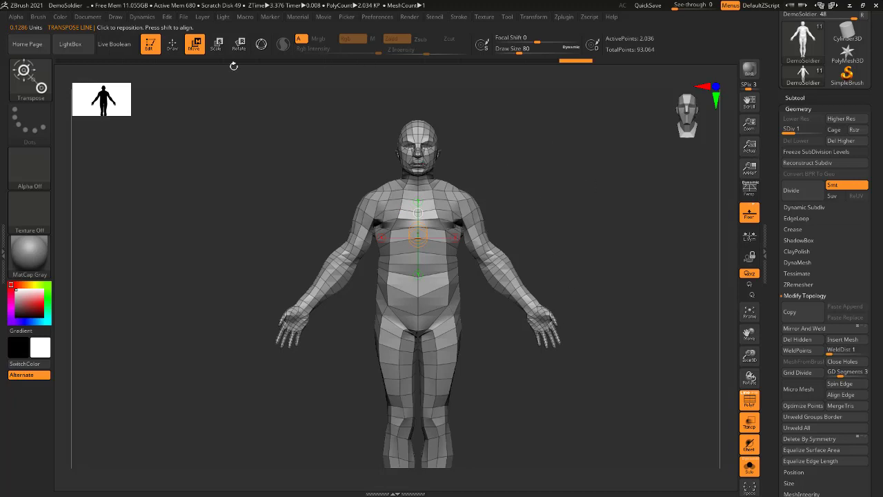
Try a lasso mask over the left arm of the low-resolution mesh and clear it.
{"action": "key", "text": "ctrl"}
{"action": "mouse_move", "coordinate": [21, 81]}
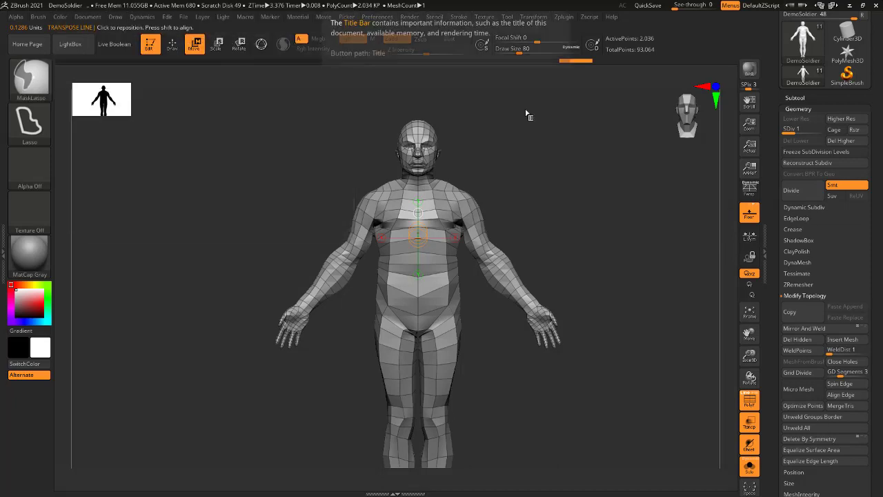
{"action": "mouse_move", "coordinate": [629, 207]}
{"action": "left_mouse_down", "text": "ctrl"}
{"action": "mouse_move", "coordinate": [502, 149]}
{"action": "mouse_move", "coordinate": [457, 230]}
{"action": "mouse_move", "coordinate": [469, 320]}
{"action": "left_mouse_up", "text": "ctrl"}
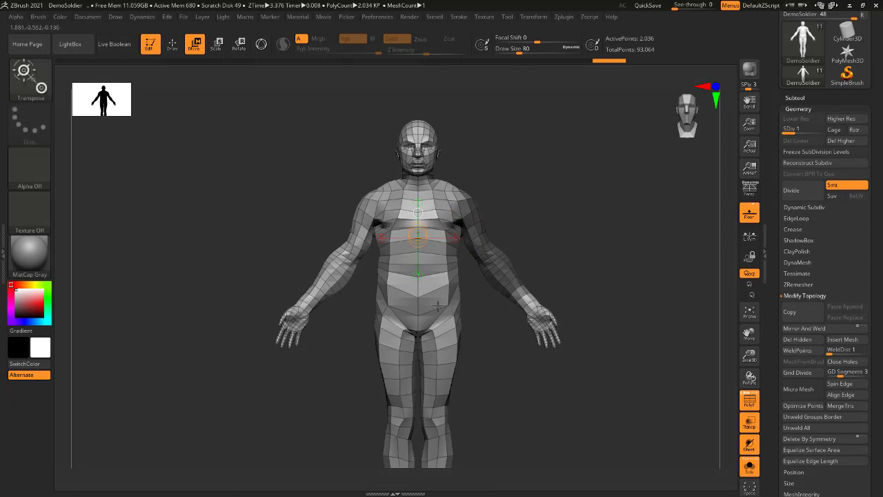
{"action": "left_click_drag", "start_coordinate": [617, 154], "coordinate": [598, 150], "text": "ctrl"}
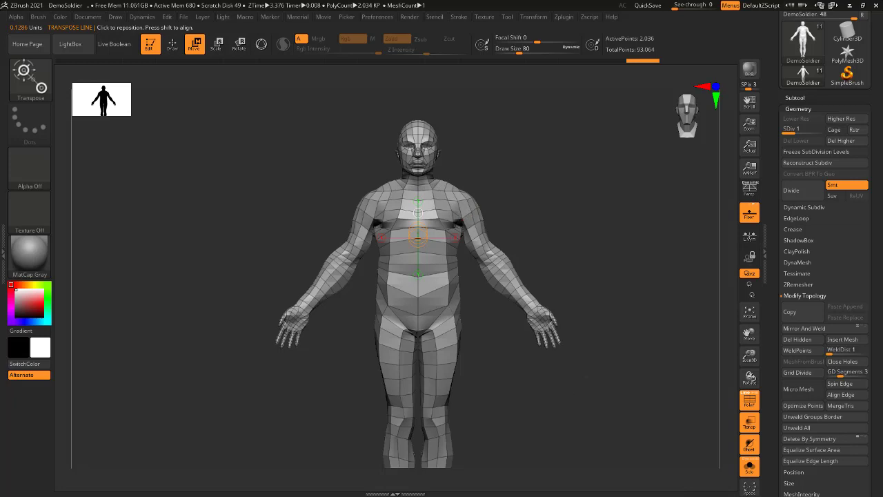
Compare the Gizmo 3D with the transpose line, and draw a transpose line from the side of the torso to beside the thigh.
{"action": "right_click_drag", "start_coordinate": [575, 283], "coordinate": [572, 350], "text": "ctrl"}
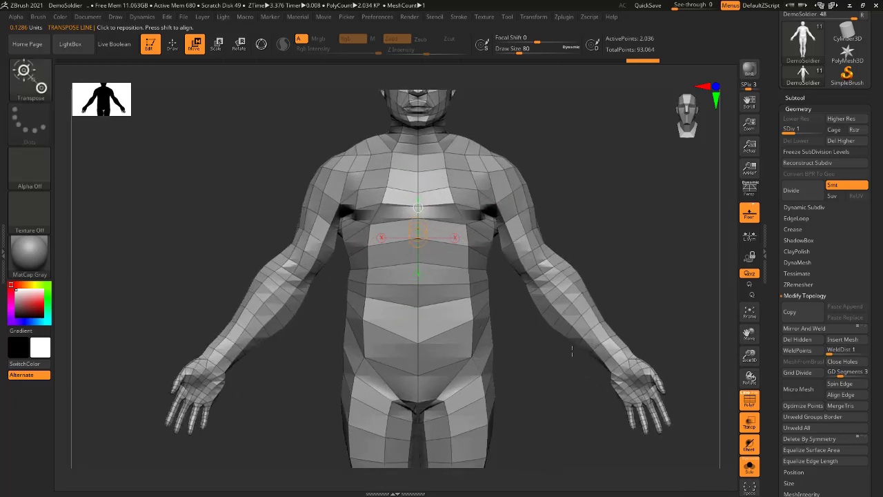
{"action": "right_click_drag", "start_coordinate": [563, 229], "coordinate": [500, 203], "text": "alt"}
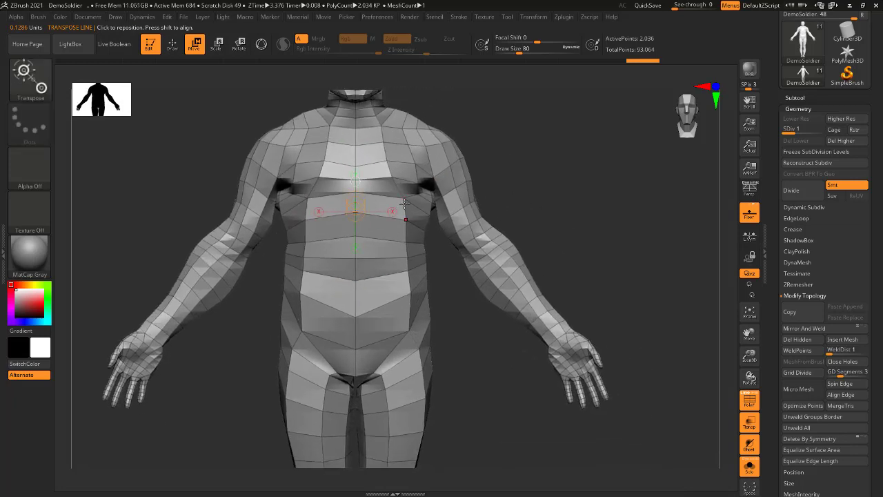
{"action": "left_click", "coordinate": [259, 47]}
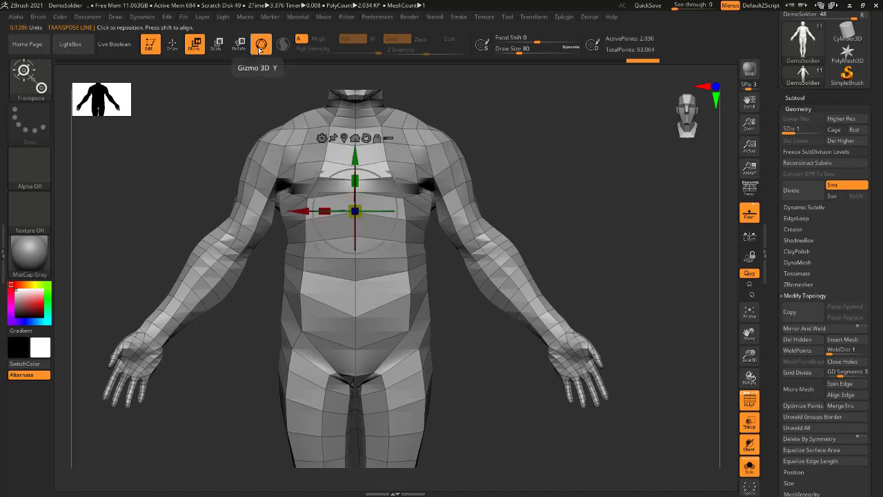
{"action": "left_click", "coordinate": [260, 47]}
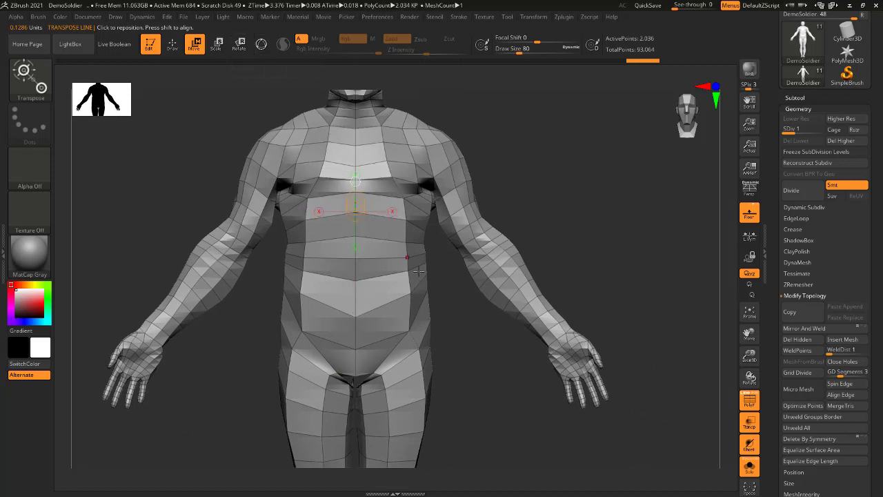
{"action": "left_click_drag", "start_coordinate": [407, 269], "coordinate": [526, 434]}
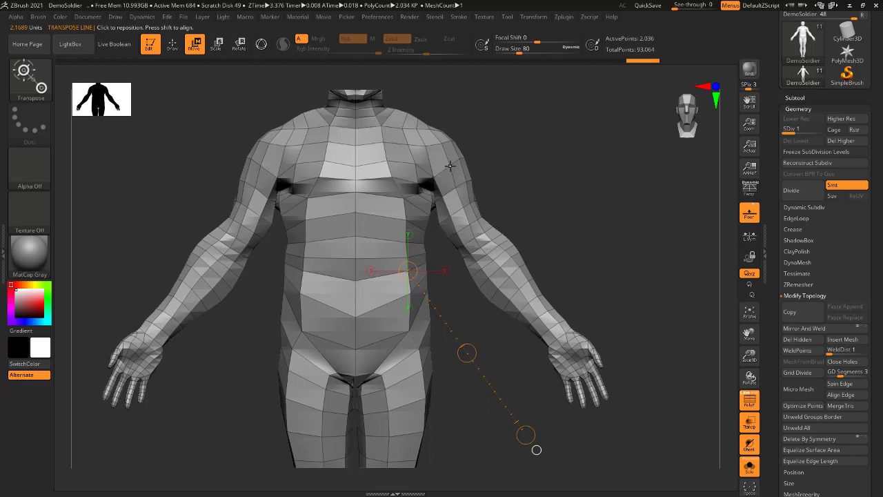
Enable X symmetry and topologically mask the body with a transpose line from shoulder to elbow, leaving both lower arms unmasked.
{"action": "mouse_move", "coordinate": [450, 166]}
{"action": "left_mouse_down", "text": "ctrl"}
{"action": "mouse_move", "coordinate": [547, 314]}
{"action": "mouse_move", "coordinate": [507, 272]}
{"action": "mouse_move", "coordinate": [456, 187]}
{"action": "left_mouse_up", "text": "ctrl"}
{"action": "key", "text": "ctrl+z"}
{"action": "key", "text": "x"}
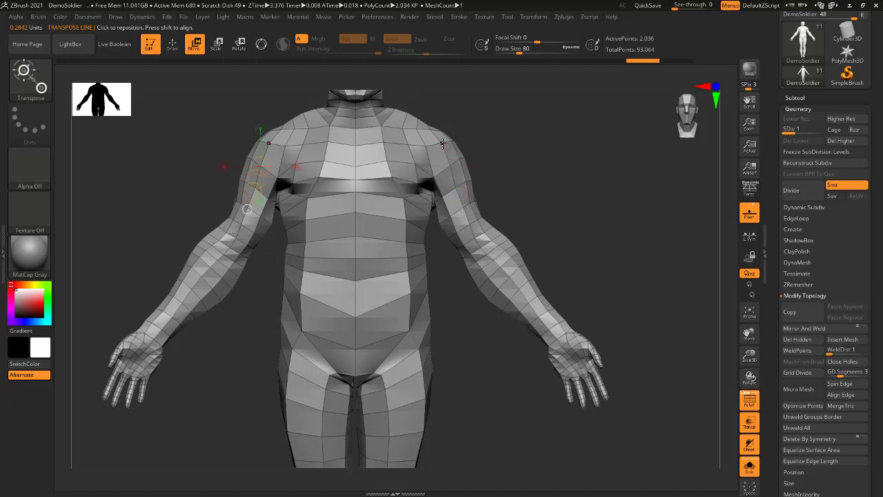
{"action": "left_click", "coordinate": [442, 143], "text": "ctrl"}
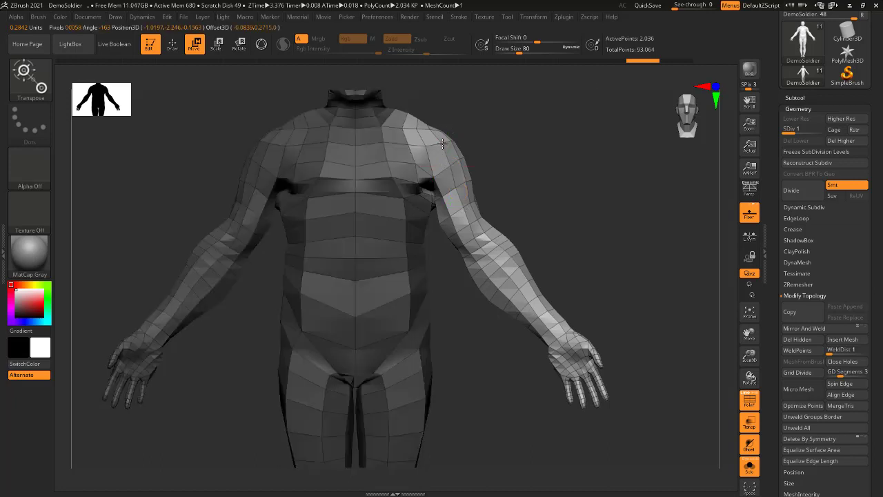
{"action": "left_click_drag", "start_coordinate": [442, 143], "coordinate": [486, 232], "text": "ctrl"}
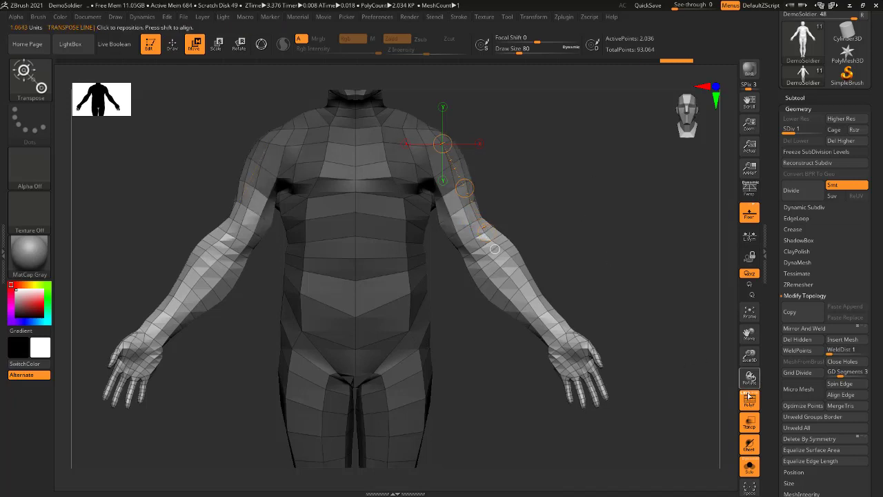
Try turning the topological mask into separate polygroups for the body and arms, then undo it.
{"action": "key", "text": "ctrl"}
{"action": "left_click_drag", "start_coordinate": [614, 290], "coordinate": [641, 317], "text": "ctrl"}
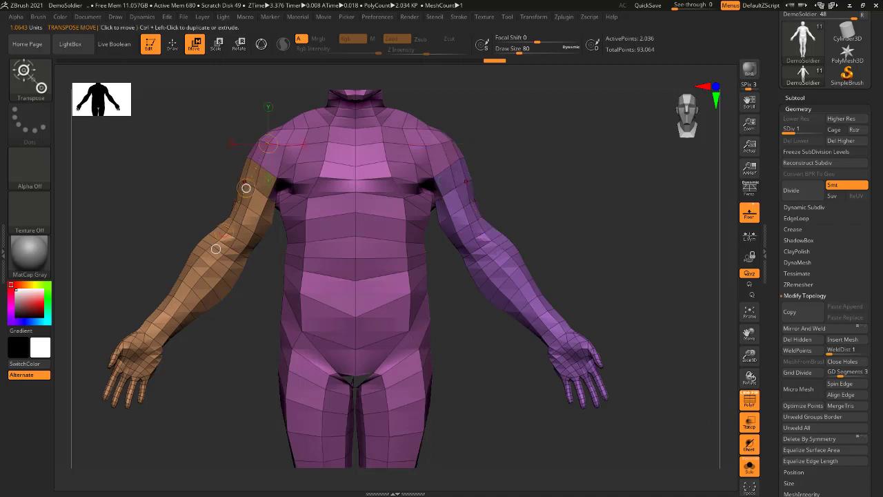
{"action": "mouse_move", "coordinate": [276, 185]}
{"action": "right_mouse_down"}
{"action": "mouse_move", "coordinate": [270, 134]}
{"action": "mouse_move", "coordinate": [271, 181]}
{"action": "right_mouse_up"}
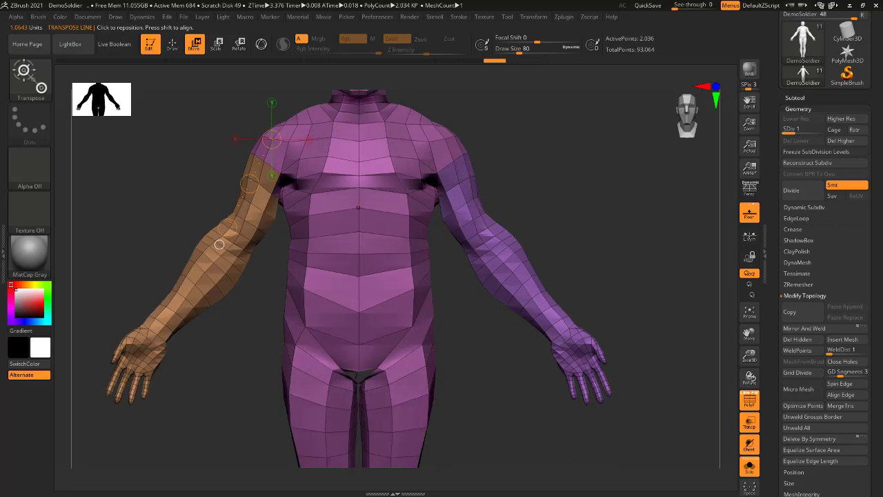
{"action": "key", "text": "ctrl+z"}
Topologically mask everything except the left hand's ring finger with a transpose line from the finger's base along its length.
{"action": "right_click_drag", "start_coordinate": [649, 381], "coordinate": [621, 308], "text": "ctrl"}
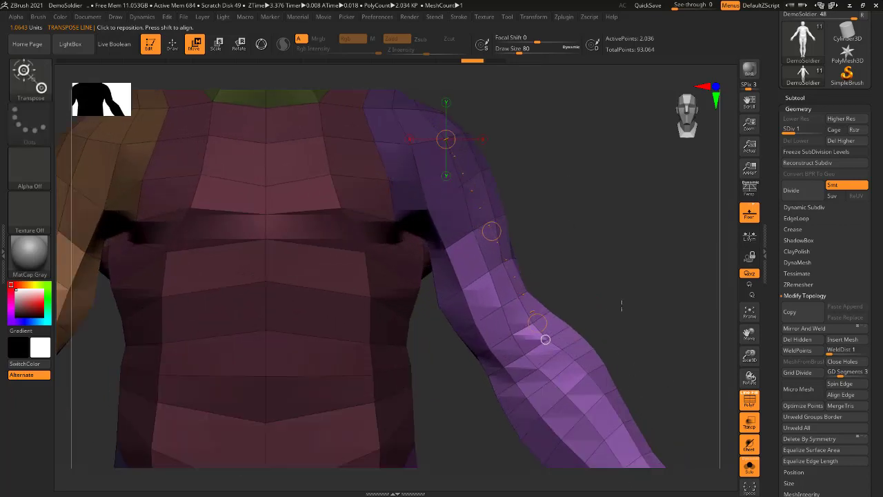
{"action": "right_click_drag", "start_coordinate": [716, 446], "coordinate": [401, 151], "text": "alt"}
{"action": "right_click_drag", "start_coordinate": [491, 391], "coordinate": [404, 182]}
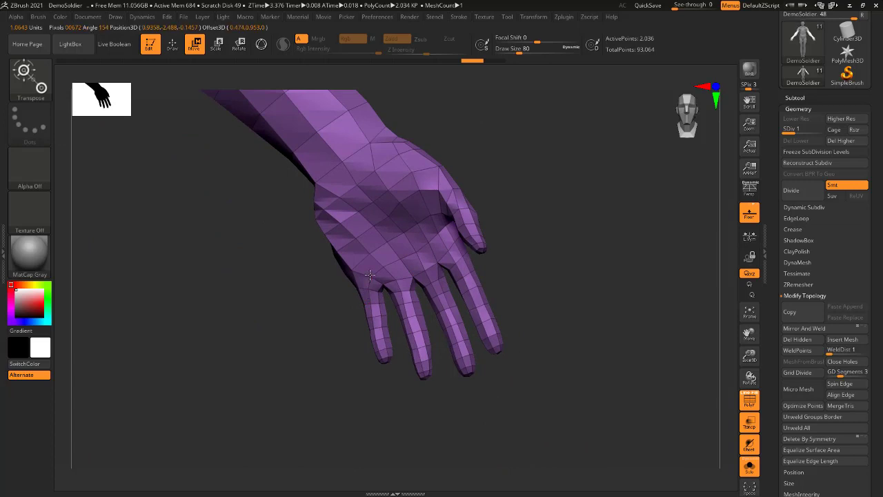
{"action": "left_click", "coordinate": [370, 274]}
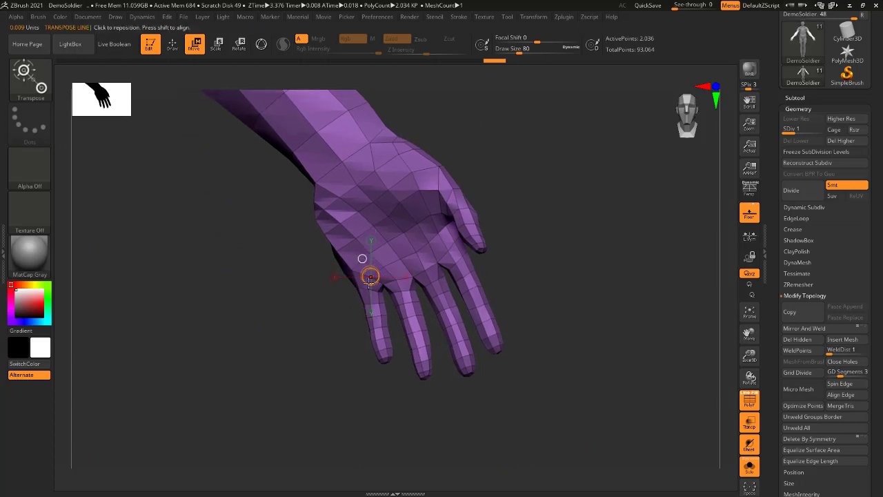
{"action": "left_click_drag", "start_coordinate": [402, 286], "coordinate": [416, 330], "text": "ctrl"}
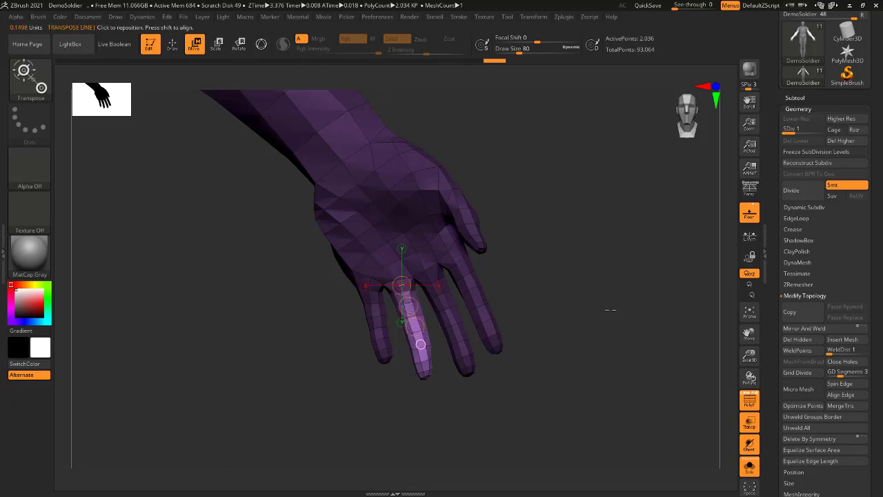
Examine the ring finger masking from several angles and on both hands, switching the transpose line between the two sides.
{"action": "left_click_drag", "start_coordinate": [608, 310], "coordinate": [430, 263]}
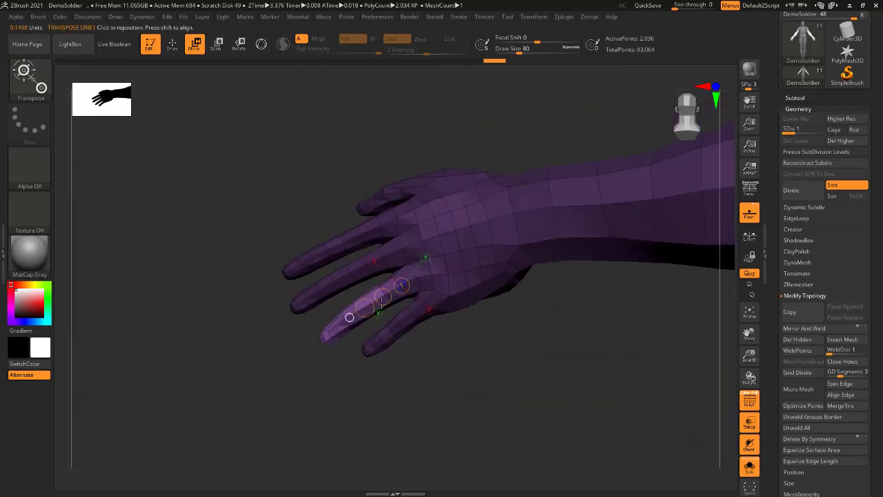
{"action": "left_click_drag", "start_coordinate": [287, 289], "coordinate": [532, 381]}
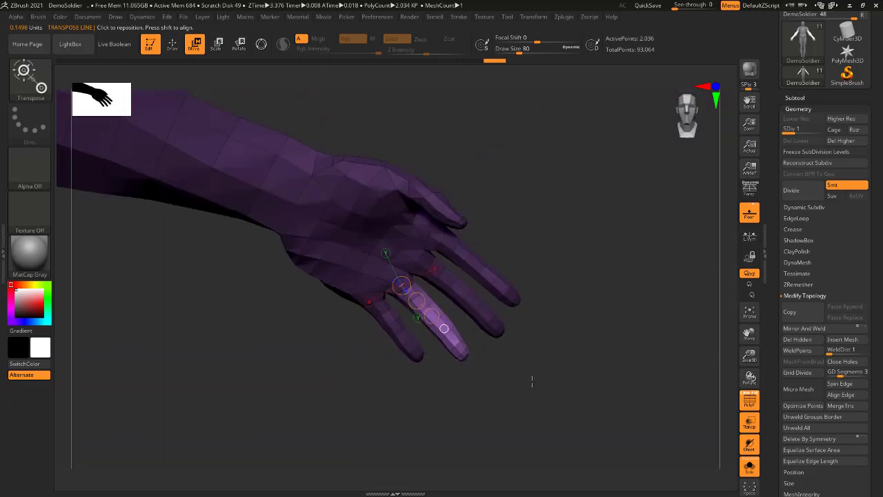
{"action": "left_click_drag", "start_coordinate": [547, 292], "coordinate": [465, 288]}
{"action": "left_click_drag", "start_coordinate": [544, 322], "coordinate": [618, 280]}
{"action": "left_click", "coordinate": [242, 309]}
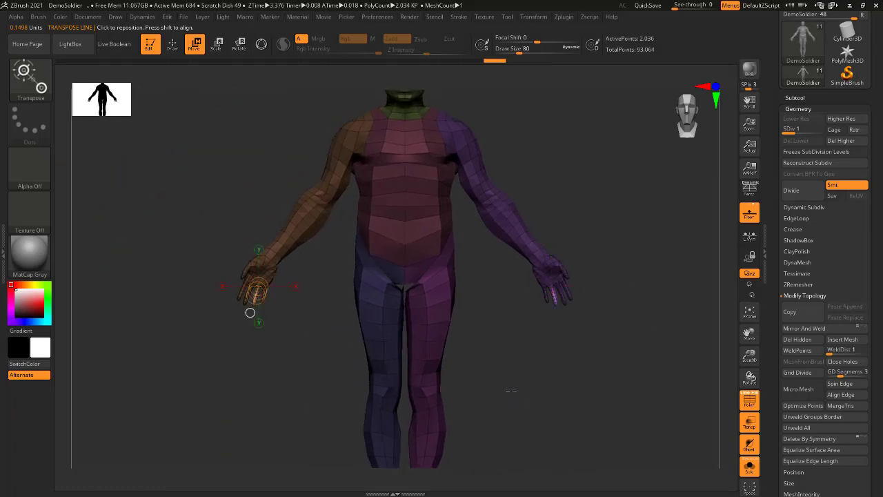
{"action": "right_click_drag", "start_coordinate": [511, 390], "coordinate": [520, 298], "text": "ctrl"}
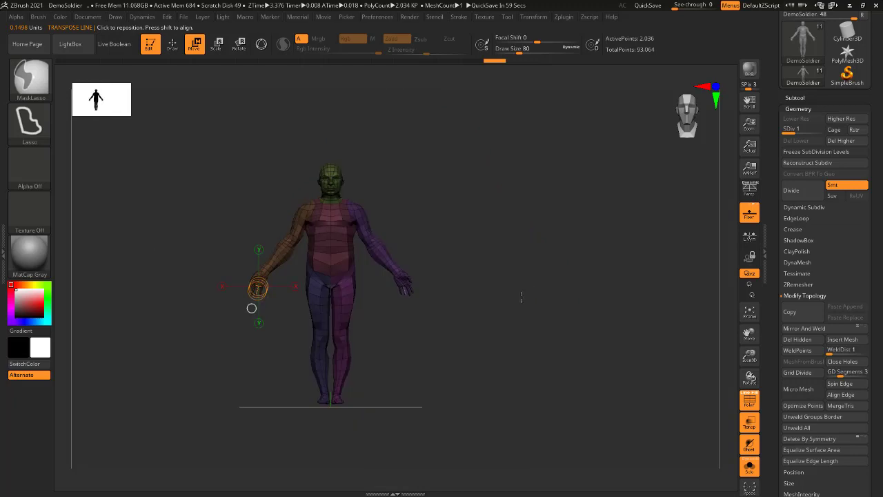
{"action": "left_click", "coordinate": [404, 289]}
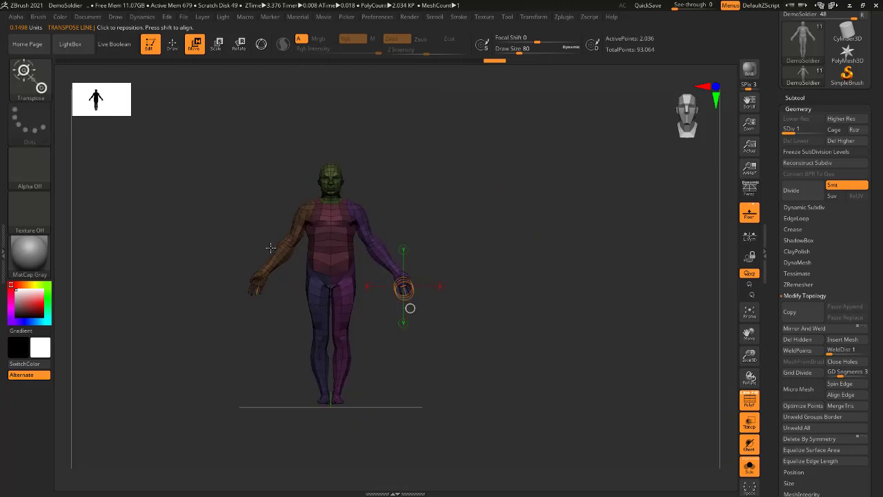
{"action": "right_click_drag", "start_coordinate": [273, 247], "coordinate": [273, 292], "text": "ctrl"}
{"action": "right_click_drag", "start_coordinate": [219, 204], "coordinate": [254, 168], "text": "alt"}
{"action": "left_click", "coordinate": [277, 294]}
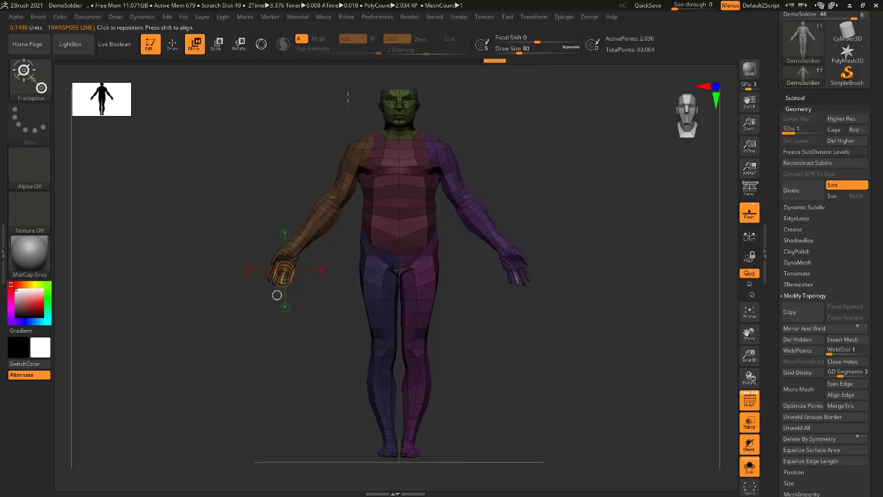
Clear the finger mask and topologically mask the body with a transpose line from upper arm to elbow, leaving both arms unmasked.
{"action": "left_click", "coordinate": [517, 295]}
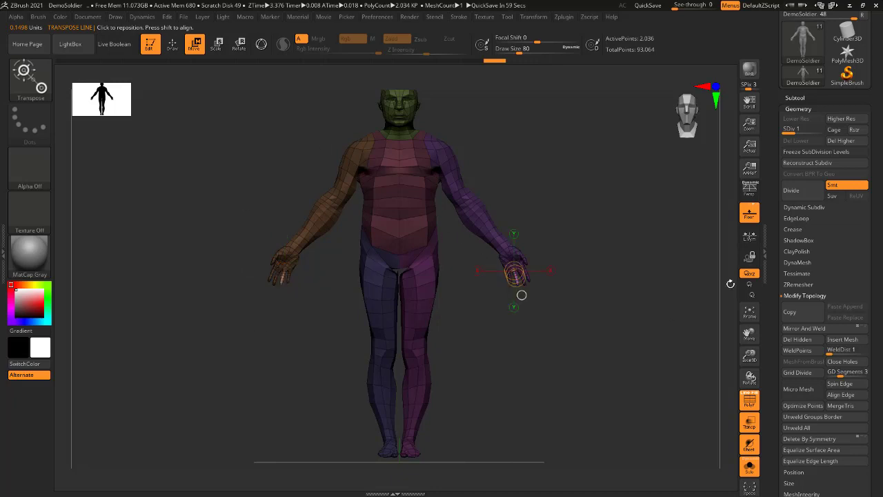
{"action": "left_click", "coordinate": [621, 283], "text": "ctrl"}
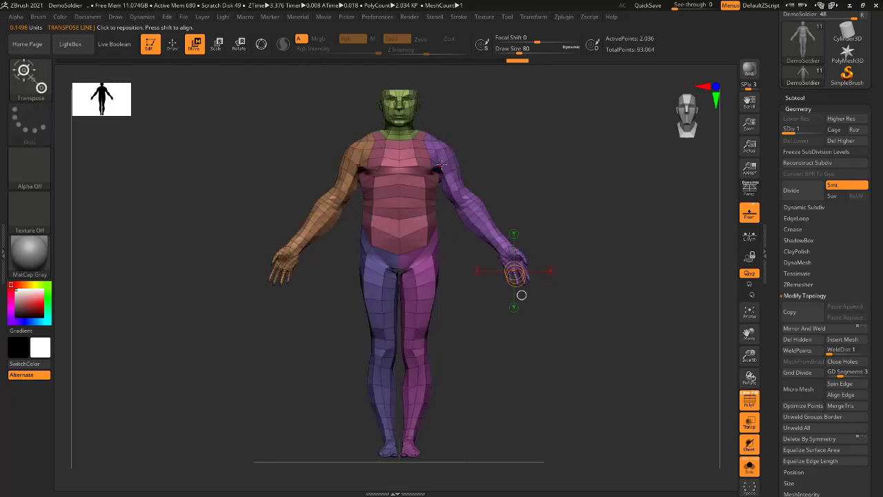
{"action": "left_click_drag", "start_coordinate": [442, 164], "coordinate": [465, 196], "text": "ctrl"}
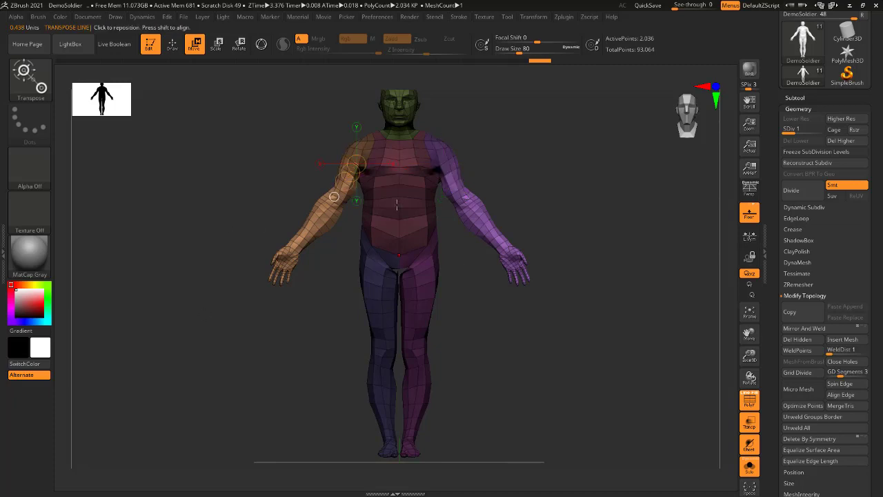
Topologically mask the upper body and arms with a transpose line drawn down the lower abdomen, and check the mask boundary from behind.
{"action": "left_click_drag", "start_coordinate": [398, 220], "coordinate": [399, 253], "text": "ctrl"}
{"action": "left_click_drag", "start_coordinate": [310, 274], "coordinate": [351, 262]}
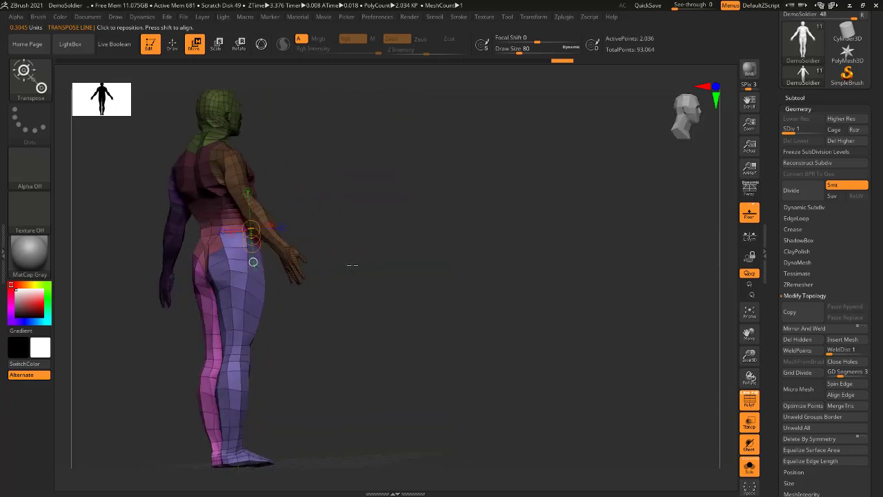
{"action": "left_click_drag", "start_coordinate": [327, 236], "coordinate": [147, 239]}
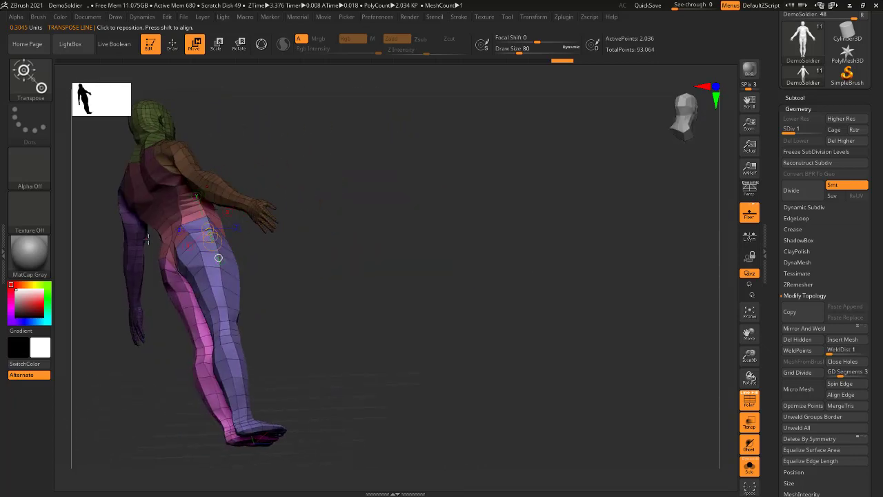
{"action": "left_click_drag", "start_coordinate": [406, 204], "coordinate": [337, 232], "text": "shift"}
{"action": "left_click_drag", "start_coordinate": [464, 211], "coordinate": [597, 187], "text": "alt"}
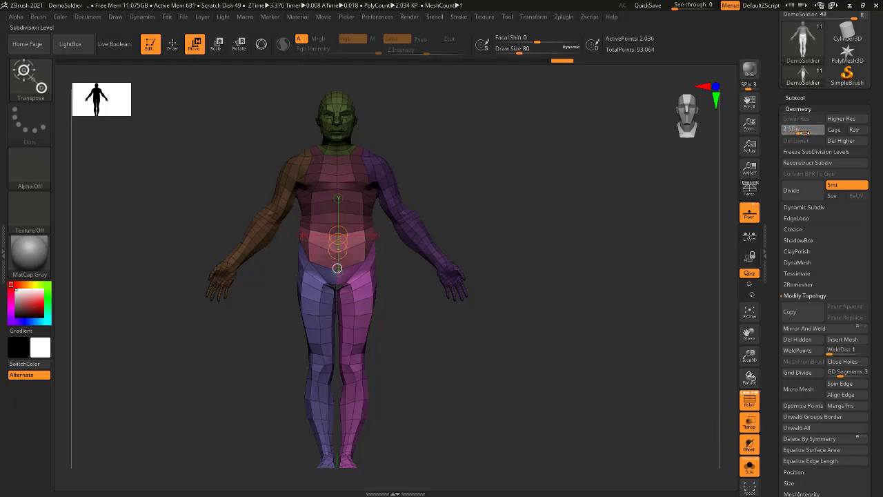
Raise the soldier's subdivision level to 3 and inspect the waist mask from the back and front.
{"action": "left_click_drag", "start_coordinate": [805, 133], "coordinate": [820, 133]}
{"action": "mouse_move", "coordinate": [312, 222]}
{"action": "right_mouse_down"}
{"action": "mouse_move", "coordinate": [332, 220]}
{"action": "mouse_move", "coordinate": [357, 240]}
{"action": "mouse_move", "coordinate": [324, 228]}
{"action": "right_mouse_up"}
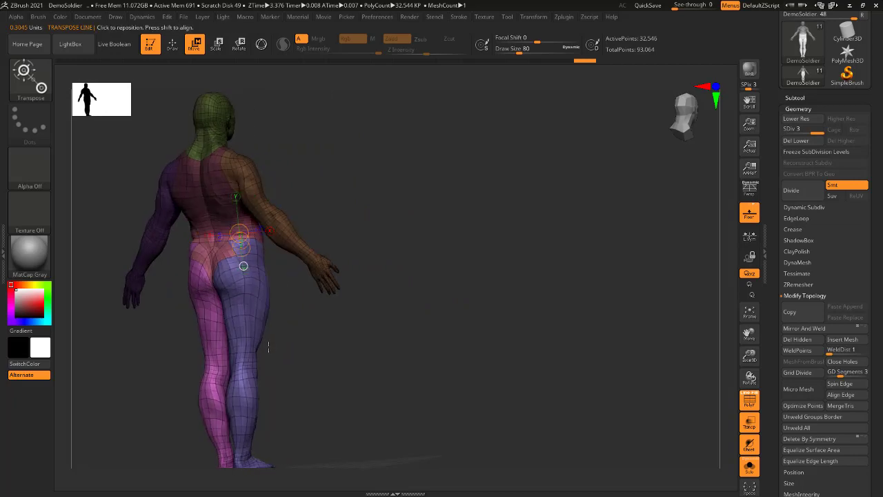
{"action": "right_click_drag", "start_coordinate": [268, 346], "coordinate": [217, 335]}
{"action": "right_click_drag", "start_coordinate": [427, 254], "coordinate": [562, 234], "text": "alt"}
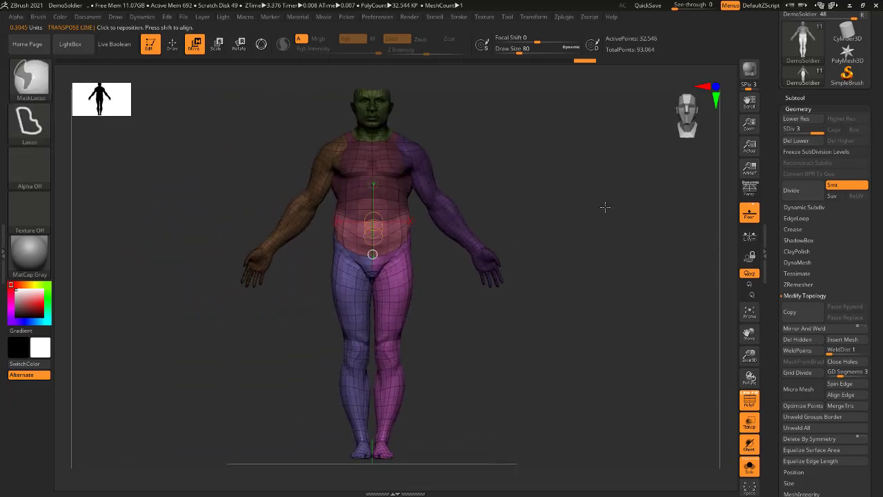
Clear the upper-body mask and frame the whole soldier from the front.
{"action": "left_click_drag", "start_coordinate": [605, 207], "coordinate": [542, 207], "text": "ctrl"}
{"action": "right_click_drag", "start_coordinate": [440, 83], "coordinate": [443, 115], "text": "alt"}
{"action": "mouse_move", "coordinate": [489, 282]}
{"action": "right_mouse_down", "text": "ctrl"}
{"action": "mouse_move", "coordinate": [490, 244]}
{"action": "mouse_move", "coordinate": [479, 228]}
{"action": "right_mouse_up", "text": "ctrl"}
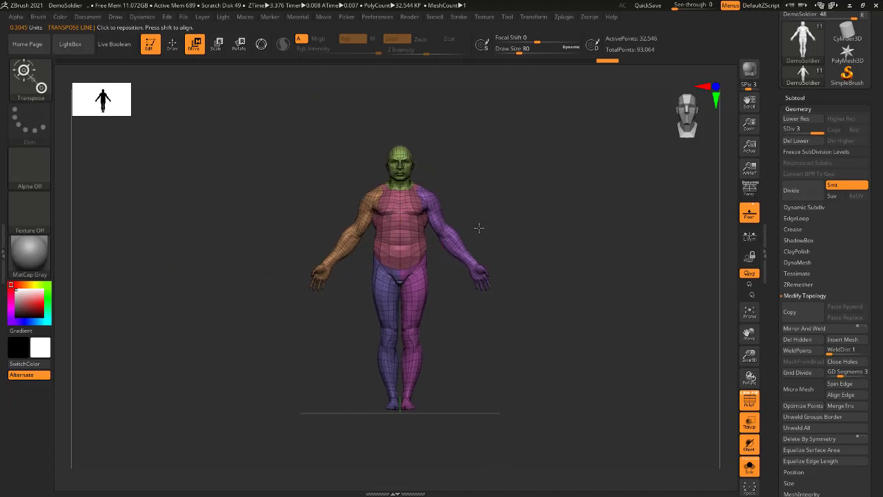